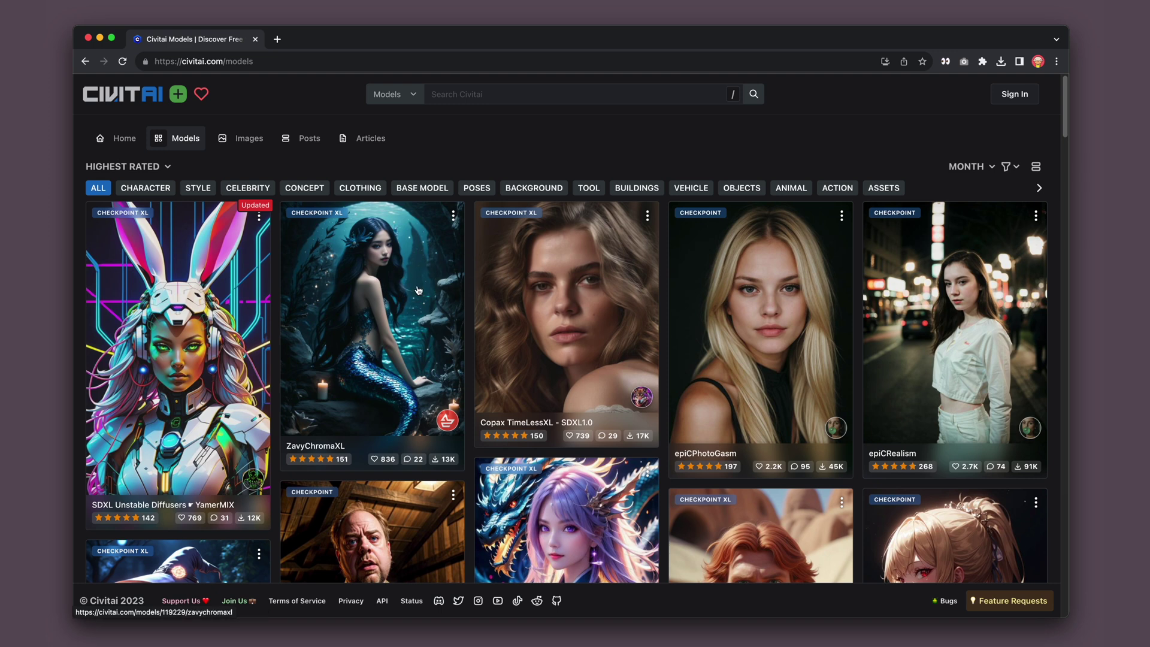
Step: Browse the ZavyChromaXL model's sample images on Civitai, then return to the listing
{"action": "left_click", "coordinate": [418, 290]}
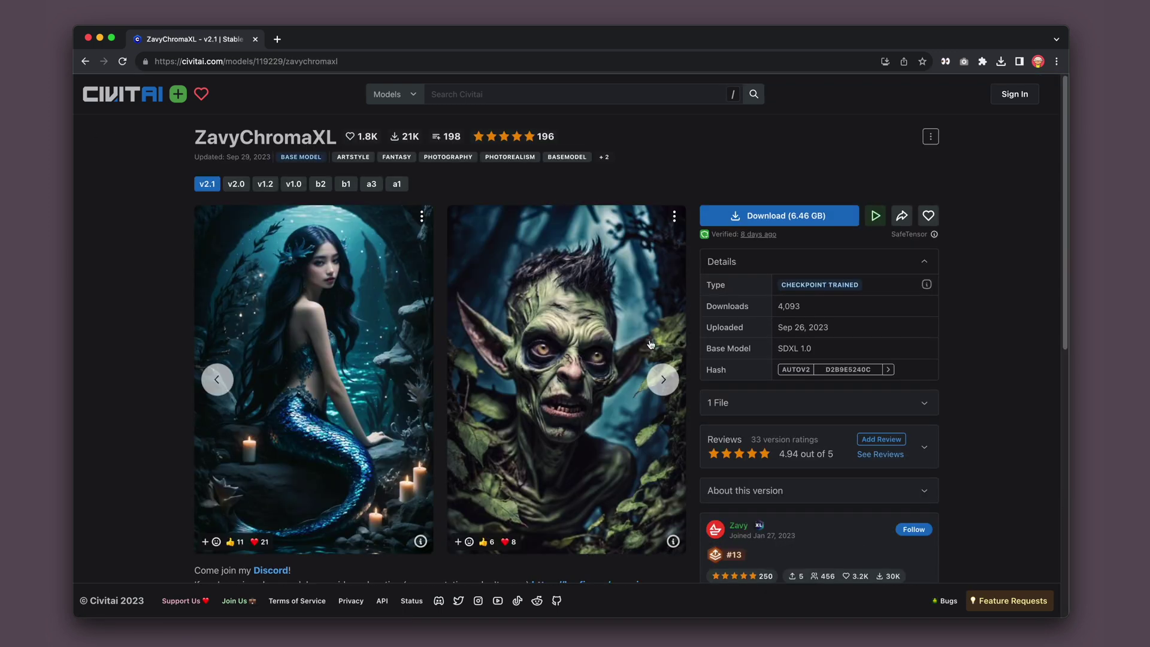
{"action": "left_click", "coordinate": [664, 380]}
{"action": "left_click", "coordinate": [663, 380]}
{"action": "left_click", "coordinate": [85, 61]}
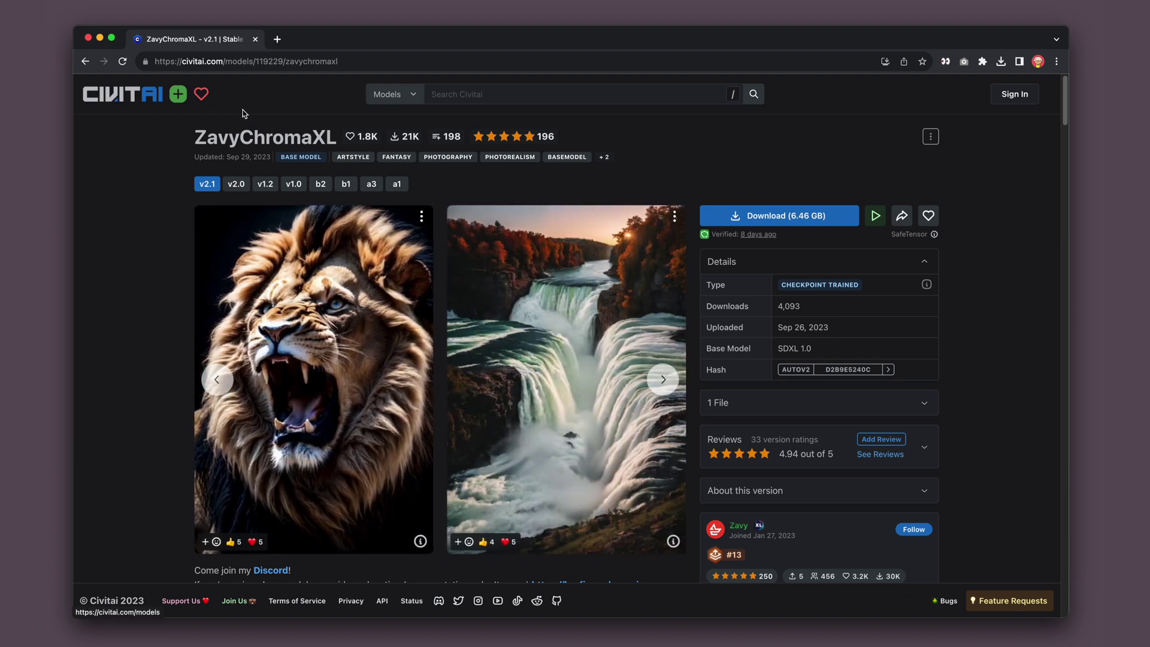
Step: Page through the epiCRealism model's sample images, then return to the models listing
{"action": "scroll", "coordinate": [800, 314], "scroll_direction": "down", "scroll_amount": 3}
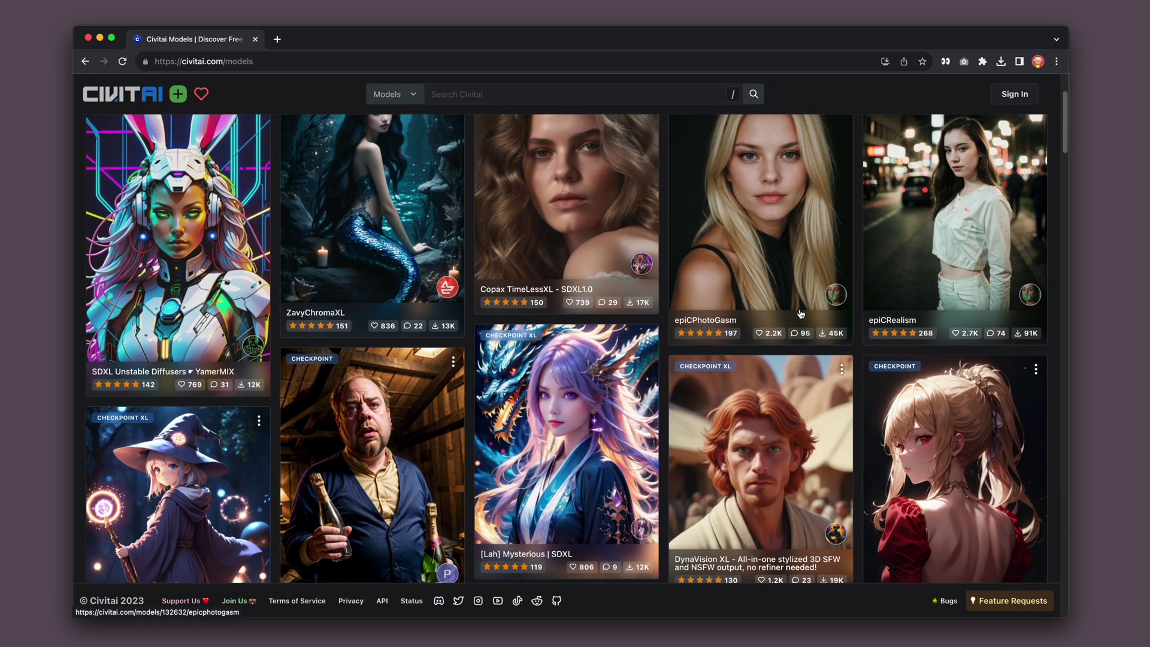
{"action": "left_click", "coordinate": [893, 237]}
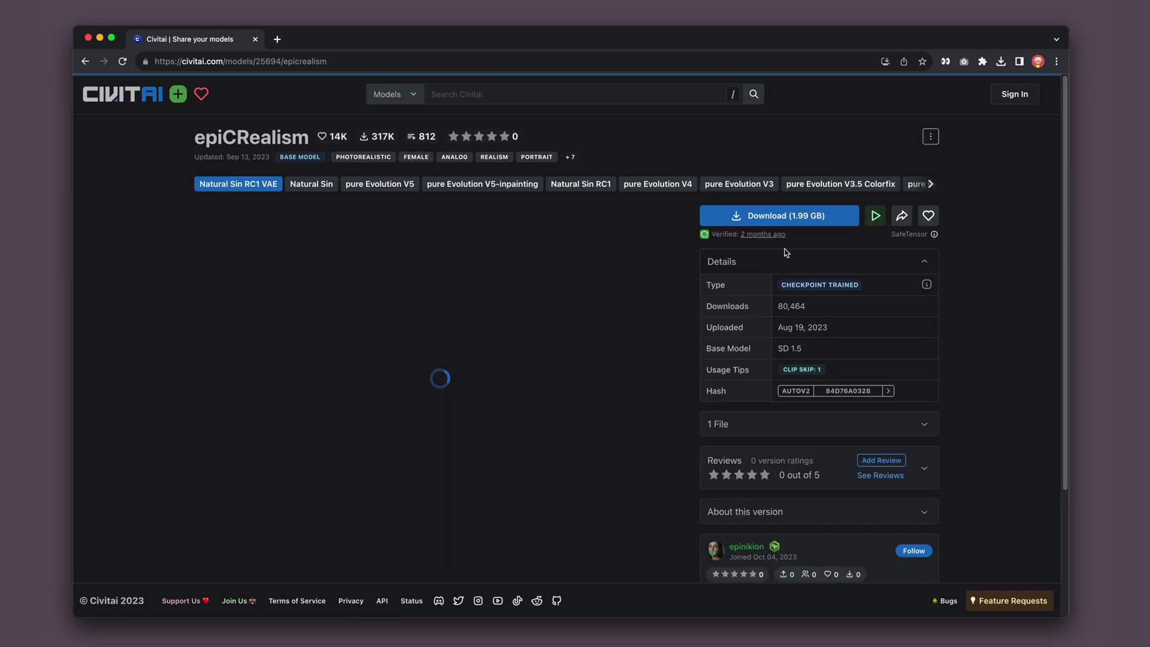
{"action": "left_click", "coordinate": [665, 382]}
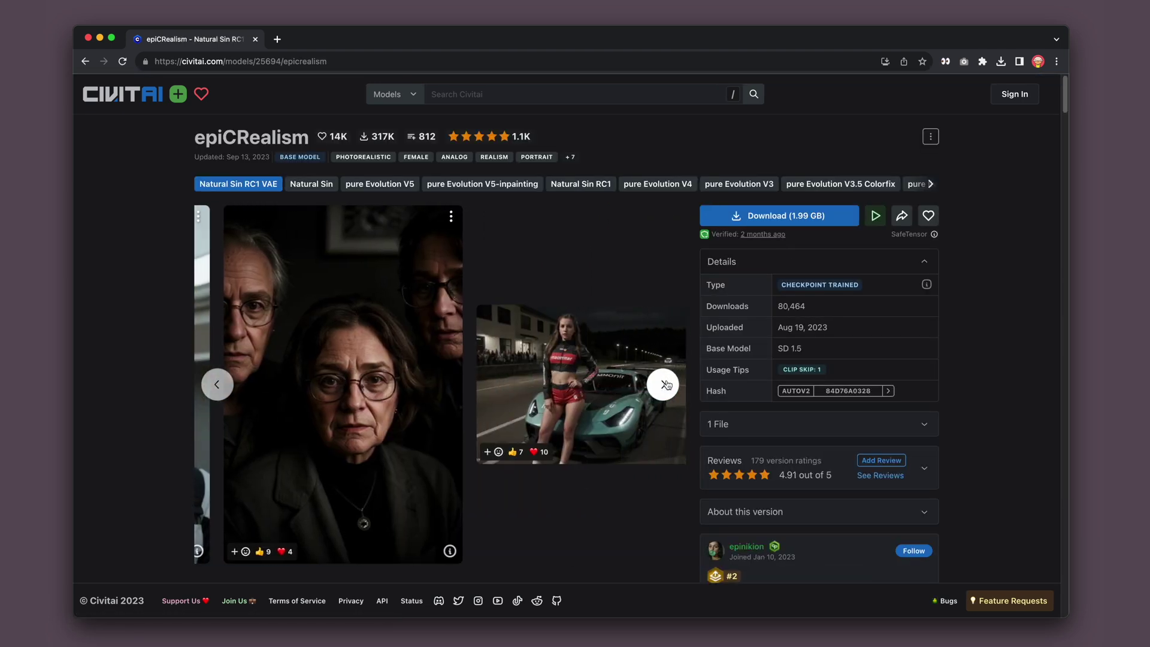
{"action": "left_click", "coordinate": [665, 383]}
{"action": "left_click", "coordinate": [665, 384]}
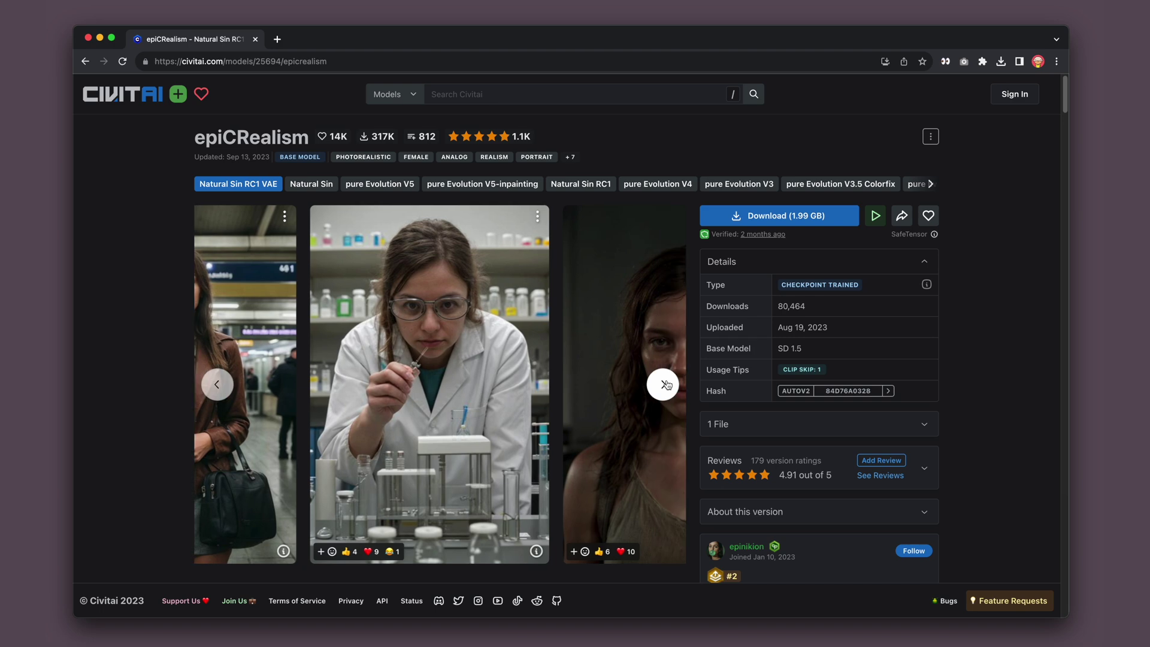
{"action": "left_click", "coordinate": [665, 383]}
{"action": "left_click", "coordinate": [85, 61]}
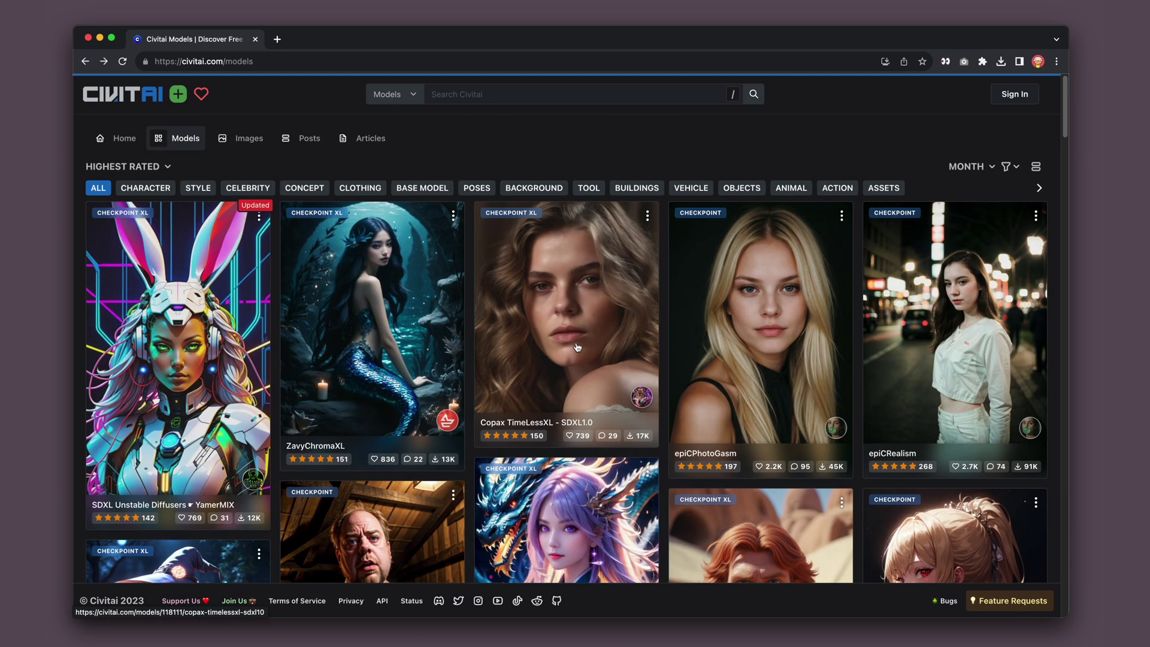
Step: Search for 'absolute' and page through the AbsoluteReality model's sample images
{"action": "scroll", "coordinate": [578, 348], "scroll_direction": "down", "scroll_amount": 4}
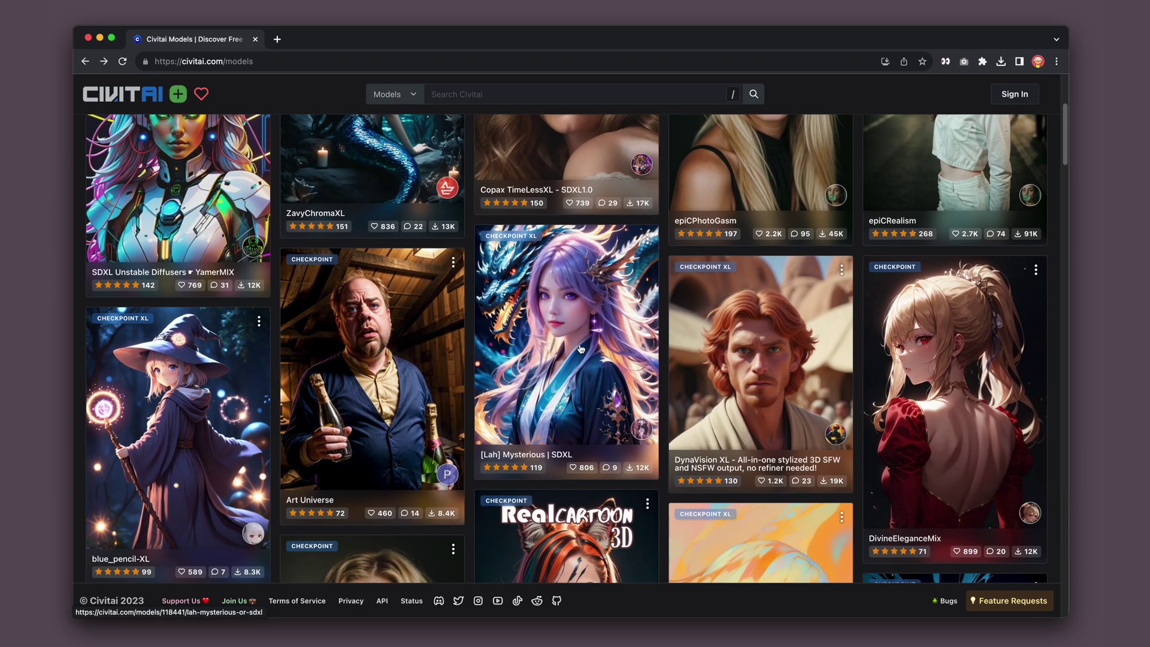
{"action": "scroll", "coordinate": [580, 348], "scroll_direction": "down", "scroll_amount": 3}
{"action": "scroll", "coordinate": [580, 349], "scroll_direction": "down", "scroll_amount": 5}
{"action": "type", "text": "/absolute"}
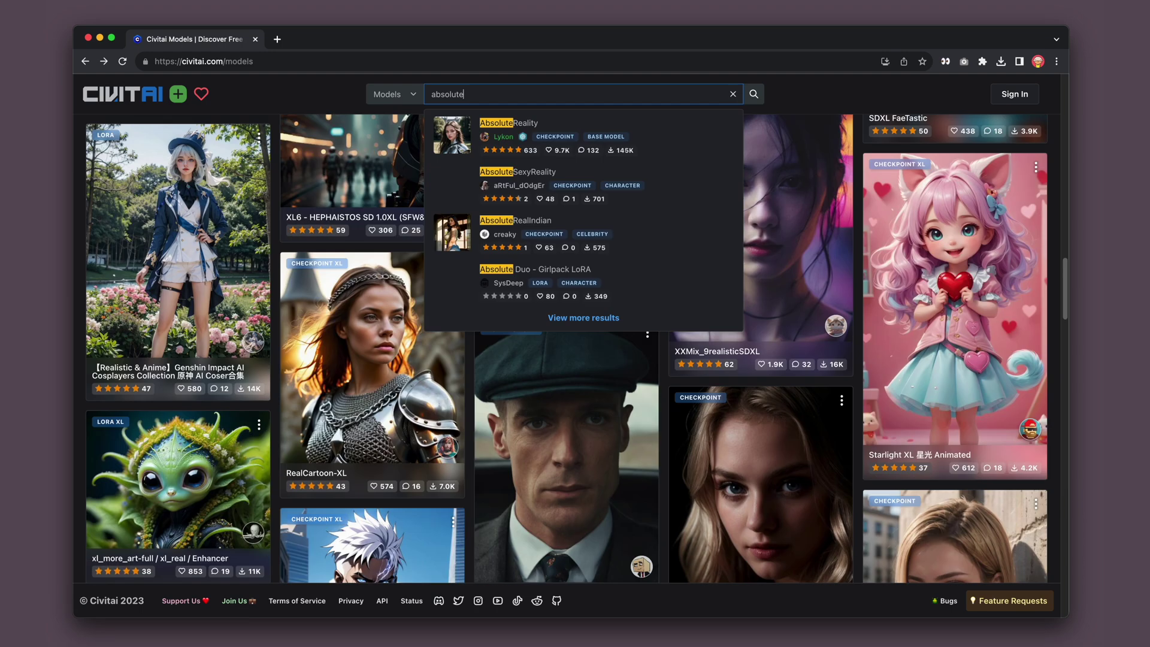
{"action": "left_click", "coordinate": [524, 124]}
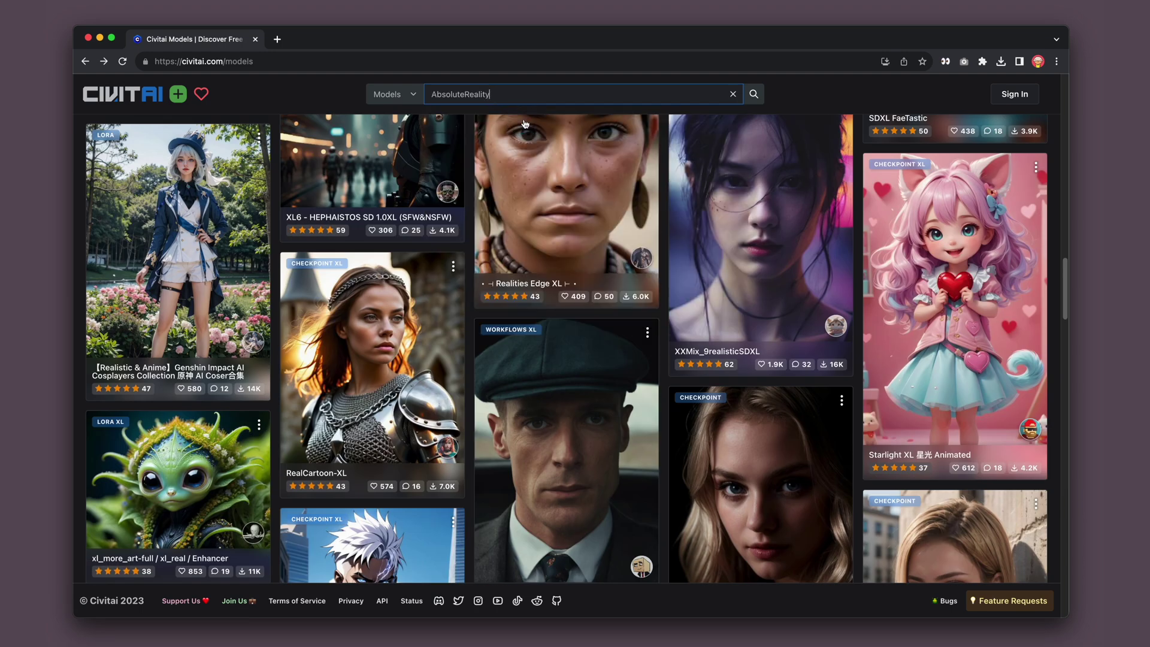
{"action": "left_click", "coordinate": [664, 400]}
{"action": "left_click", "coordinate": [663, 400]}
{"action": "left_click", "coordinate": [664, 400]}
{"action": "left_click", "coordinate": [664, 399]}
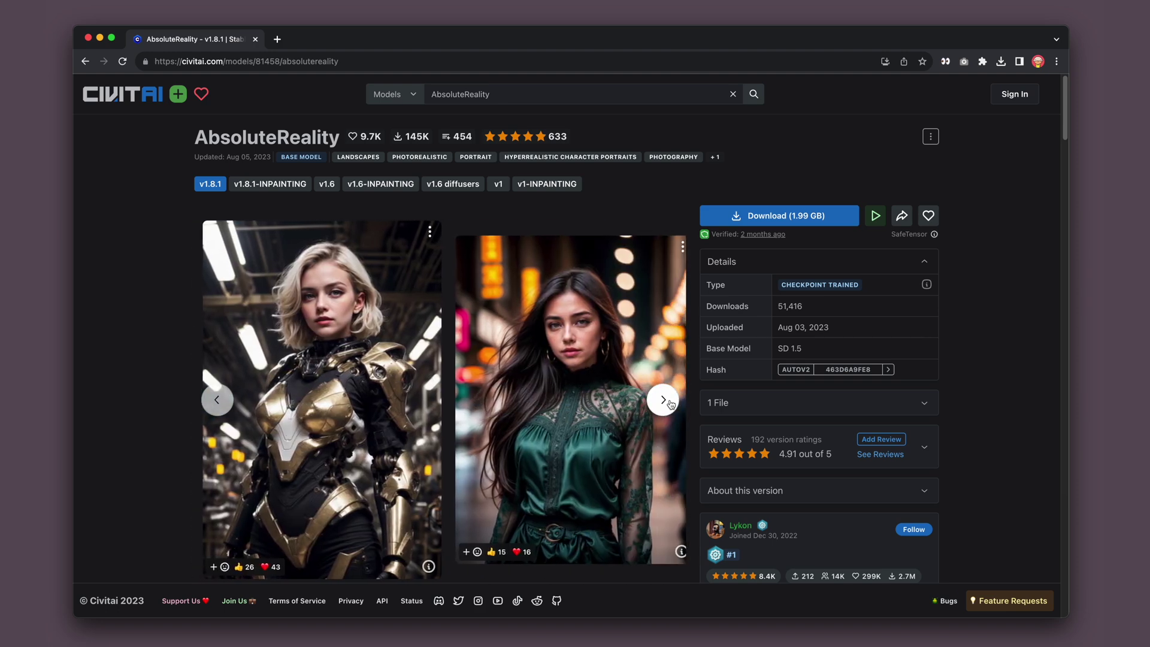
{"action": "left_click", "coordinate": [663, 400]}
{"action": "left_click", "coordinate": [664, 400]}
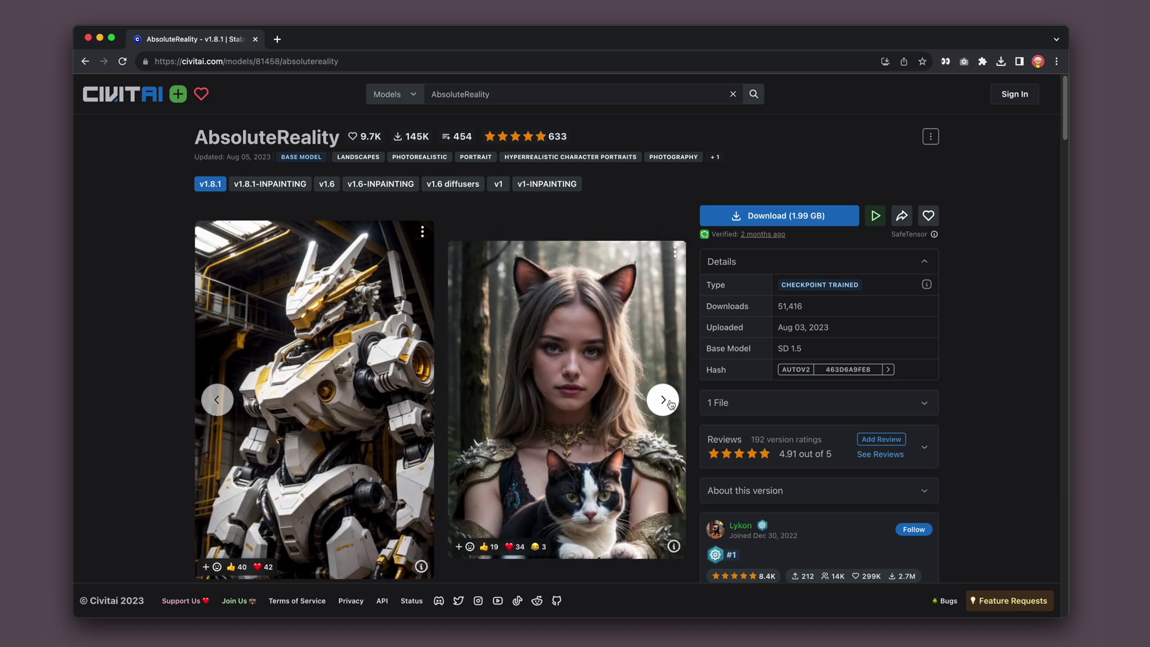
{"action": "left_click", "coordinate": [663, 400]}
{"action": "left_click", "coordinate": [663, 400]}
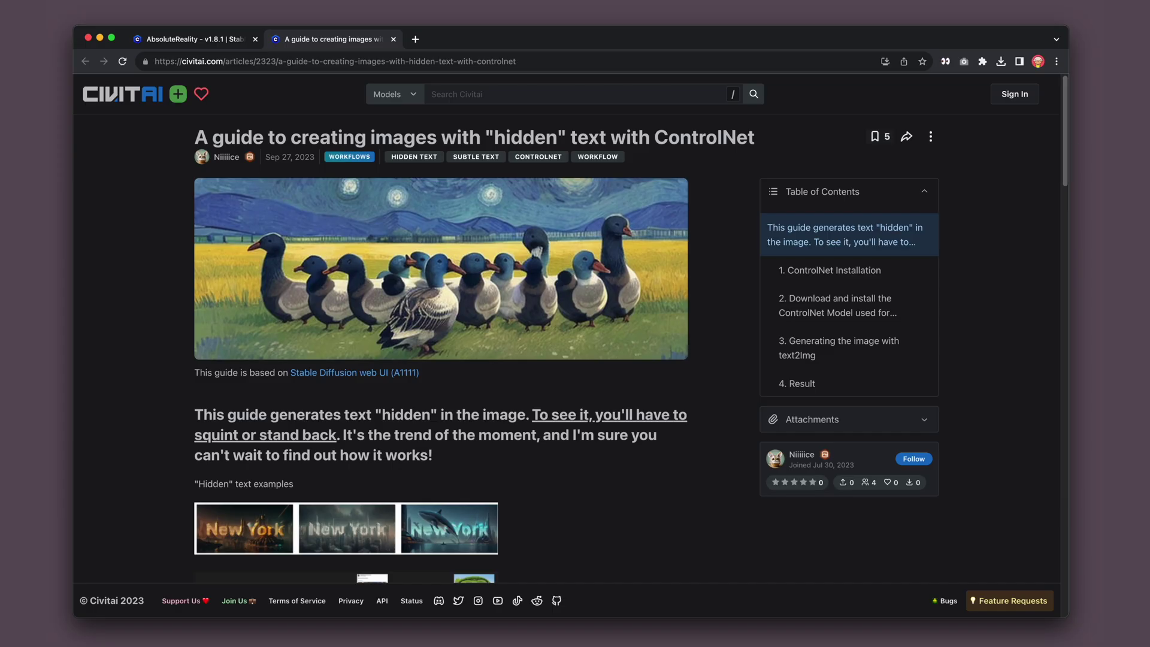
Step: Scroll the guide past the hidden-text examples and mask samples to '1. ControlNet Installation'
{"action": "left_click_drag", "start_coordinate": [1066, 131], "coordinate": [1063, 182]}
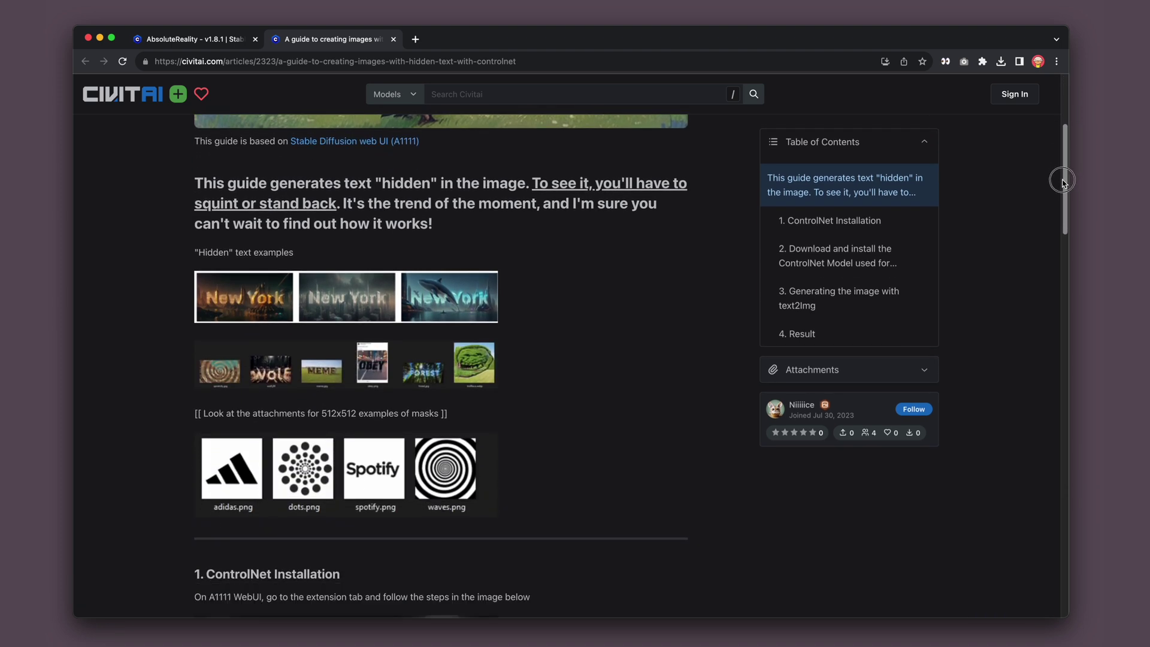
{"action": "left_click_drag", "start_coordinate": [1064, 182], "coordinate": [1044, 338]}
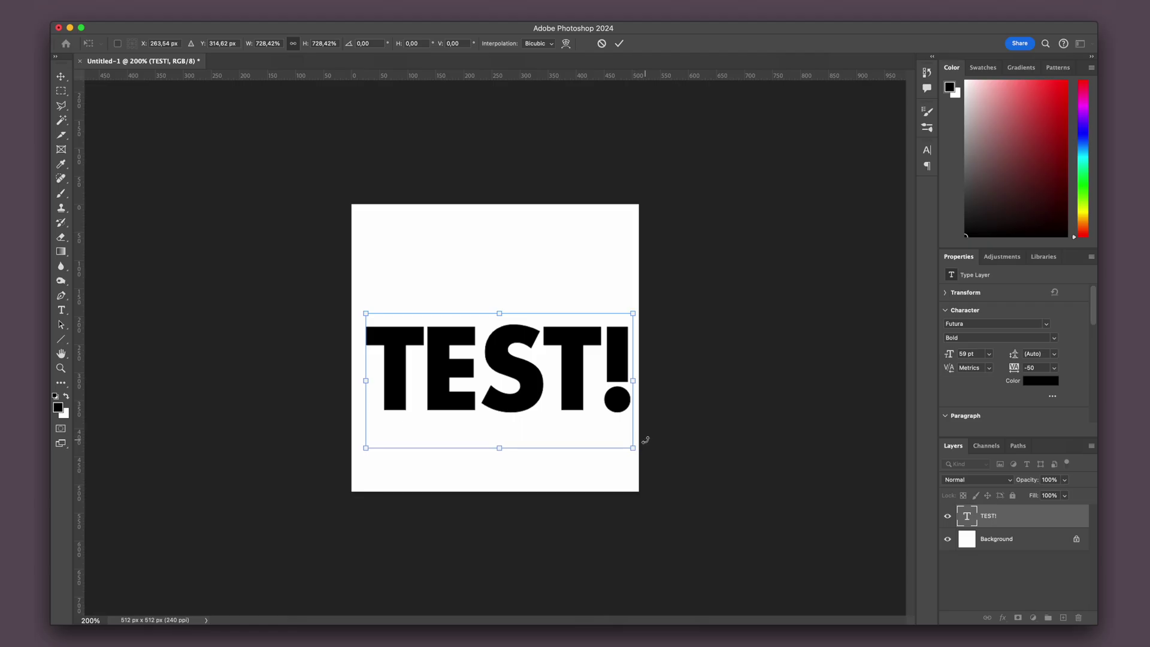
Step: Tilt, reposition and slightly shrink the TEST! text, then load test.png into ControlNet
{"action": "left_click_drag", "start_coordinate": [642, 436], "coordinate": [635, 442]}
{"action": "left_click_drag", "start_coordinate": [550, 387], "coordinate": [560, 402]}
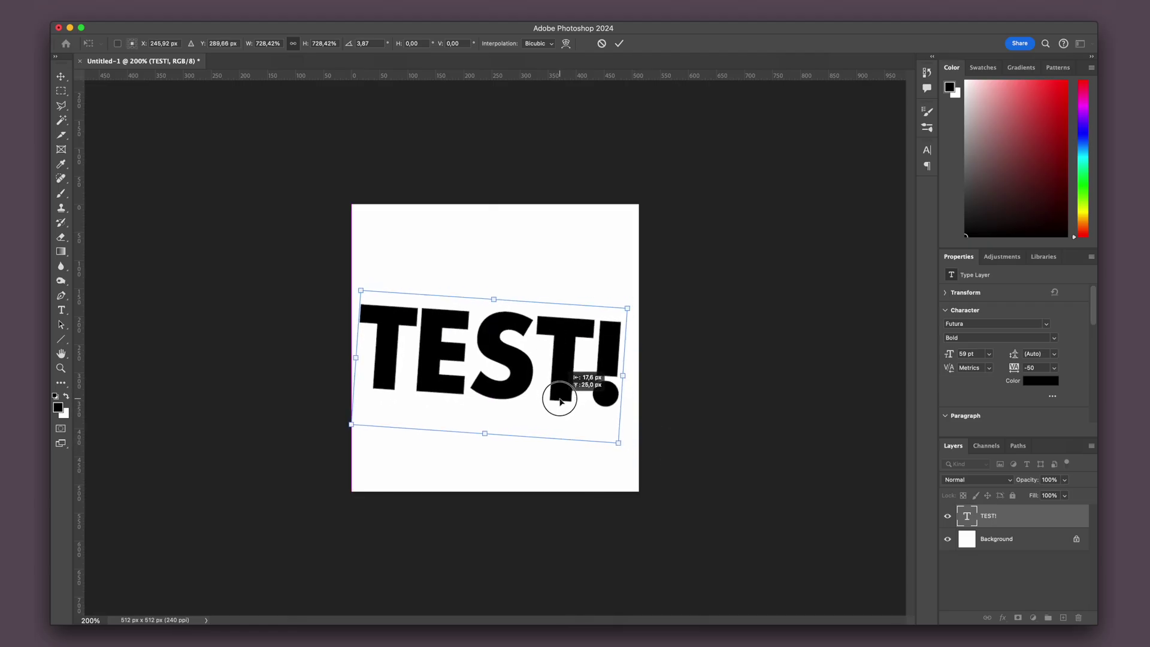
{"action": "left_click", "coordinate": [61, 90]}
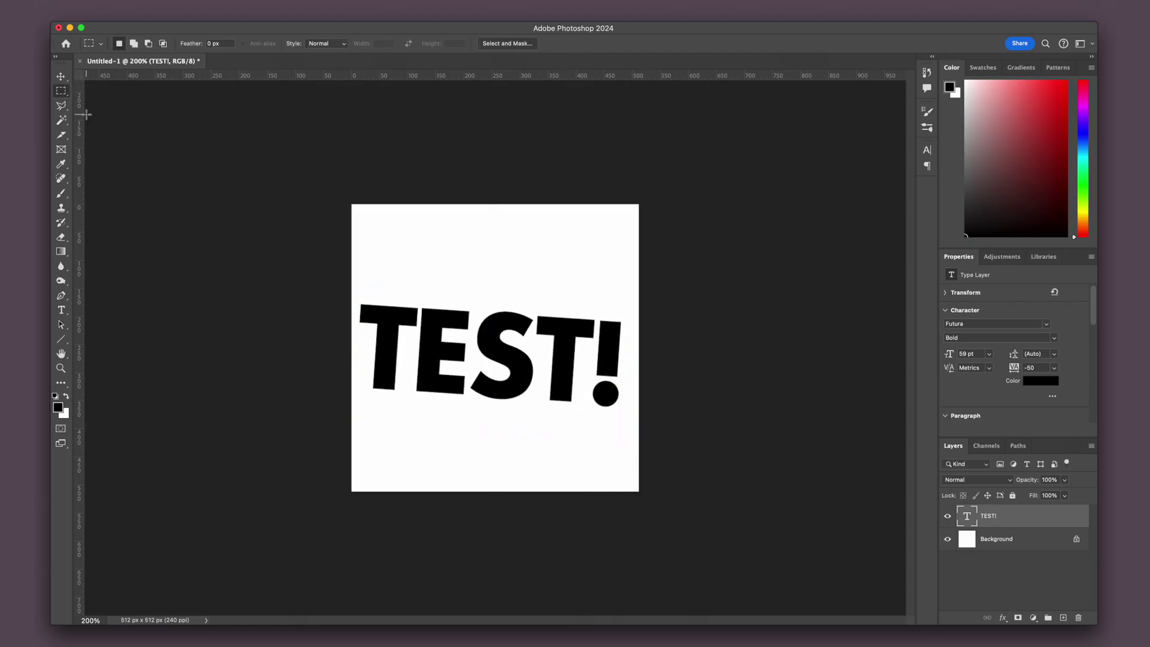
{"action": "key", "text": "super+t"}
{"action": "left_click_drag", "start_coordinate": [352, 290], "coordinate": [387, 293]}
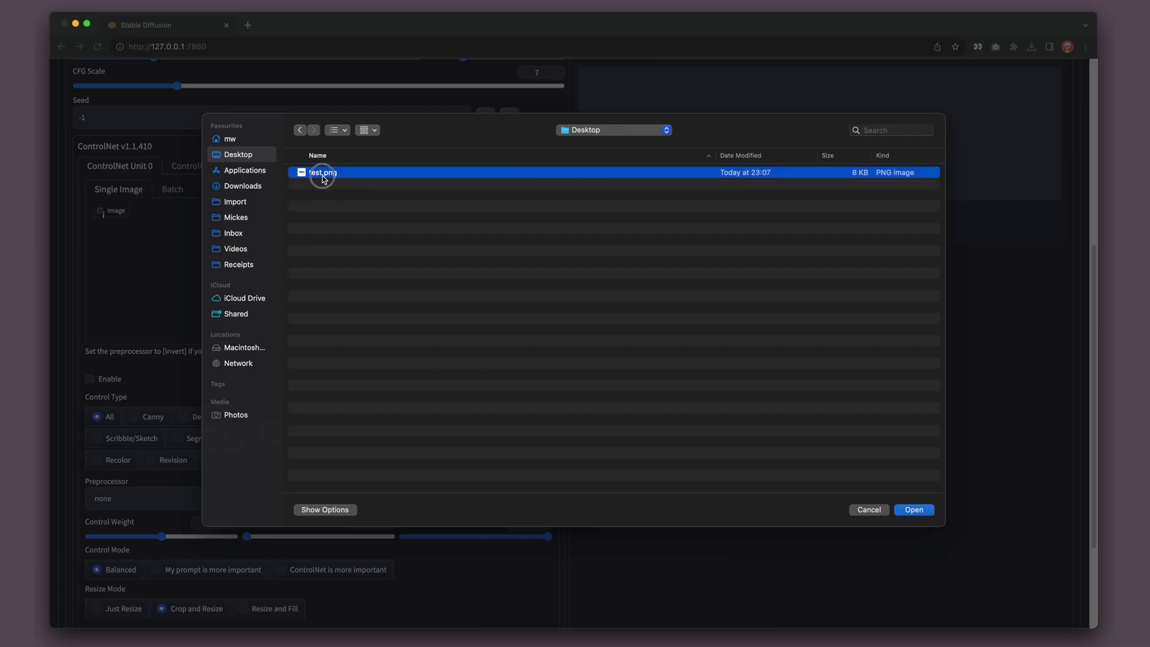
{"action": "double_click", "coordinate": [321, 175]}
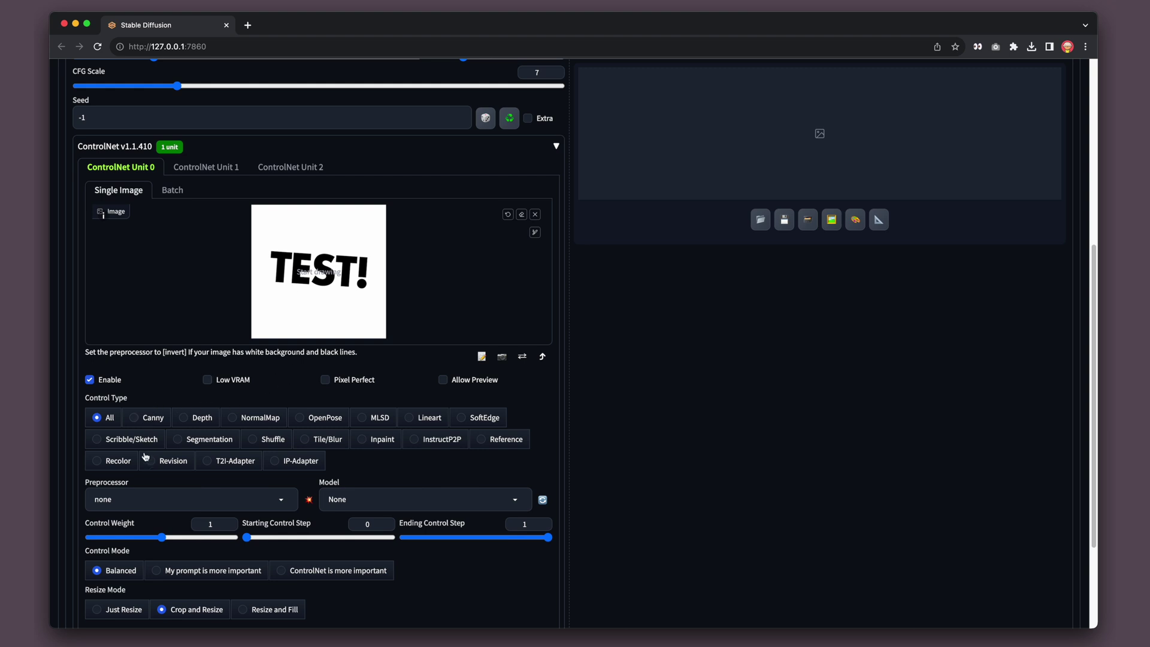
Step: Set ControlNet to the invert preprocessor with control_v1p_sd15_qrcode_monster and preview the result
{"action": "left_click", "coordinate": [285, 502]}
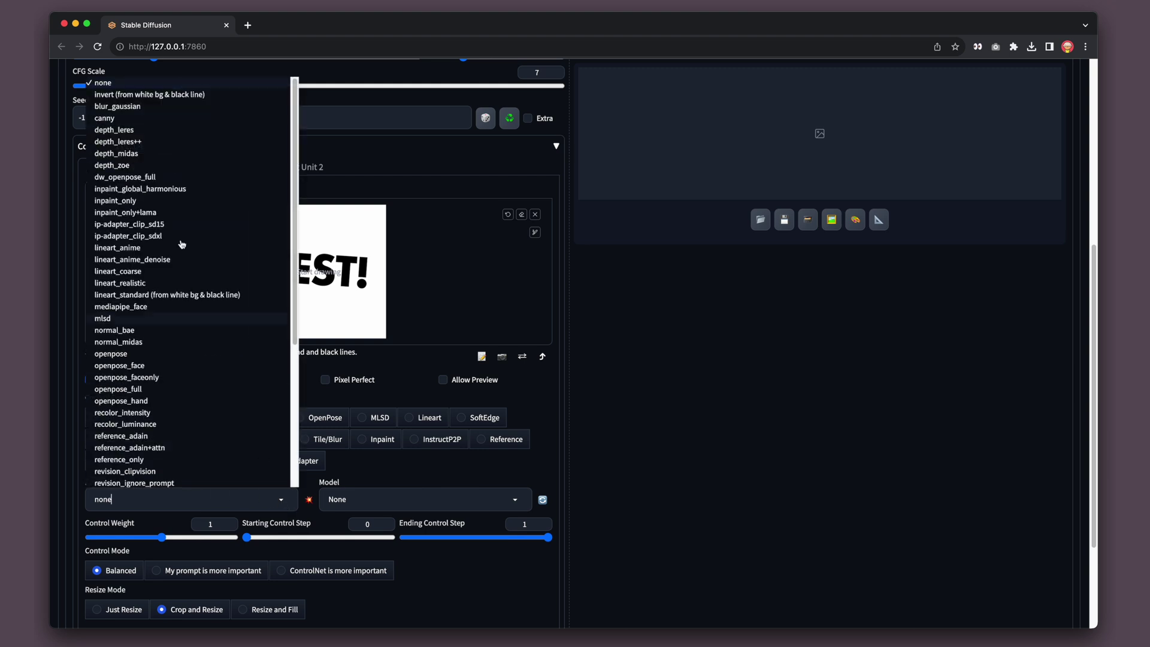
{"action": "left_click", "coordinate": [126, 95]}
{"action": "left_click", "coordinate": [347, 499]}
{"action": "left_click", "coordinate": [367, 472]}
{"action": "left_click", "coordinate": [309, 501]}
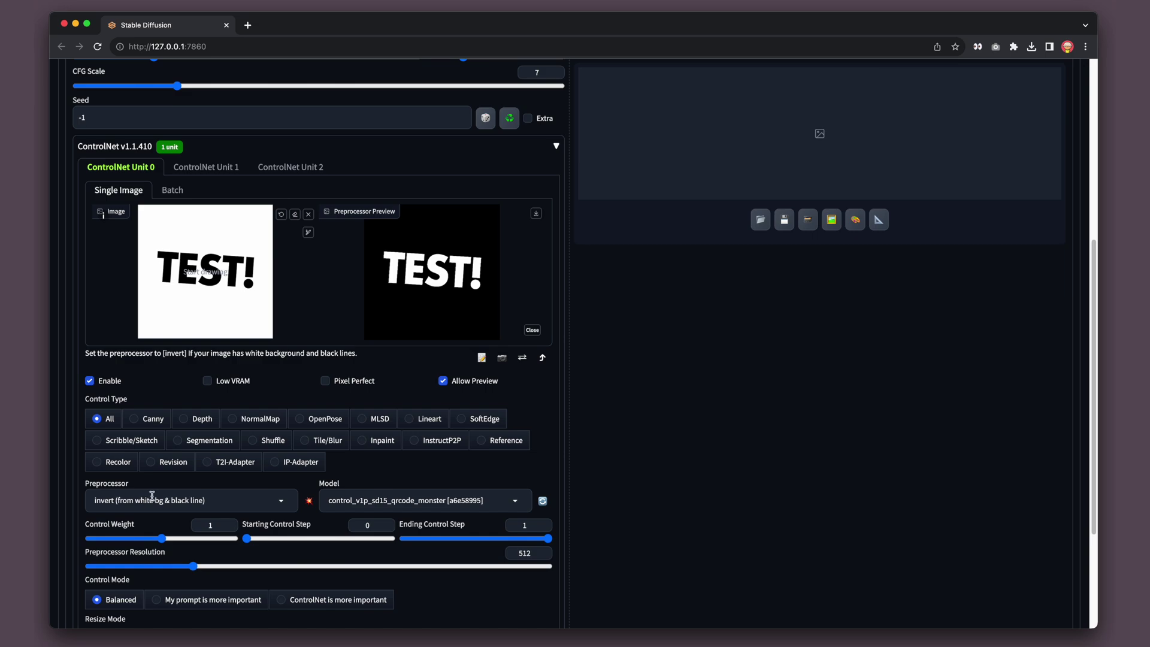
Step: Choose Resize and Fill and leave Control Weight at 1 after trying 1.35
{"action": "scroll", "coordinate": [180, 485], "scroll_direction": "down", "scroll_amount": 5}
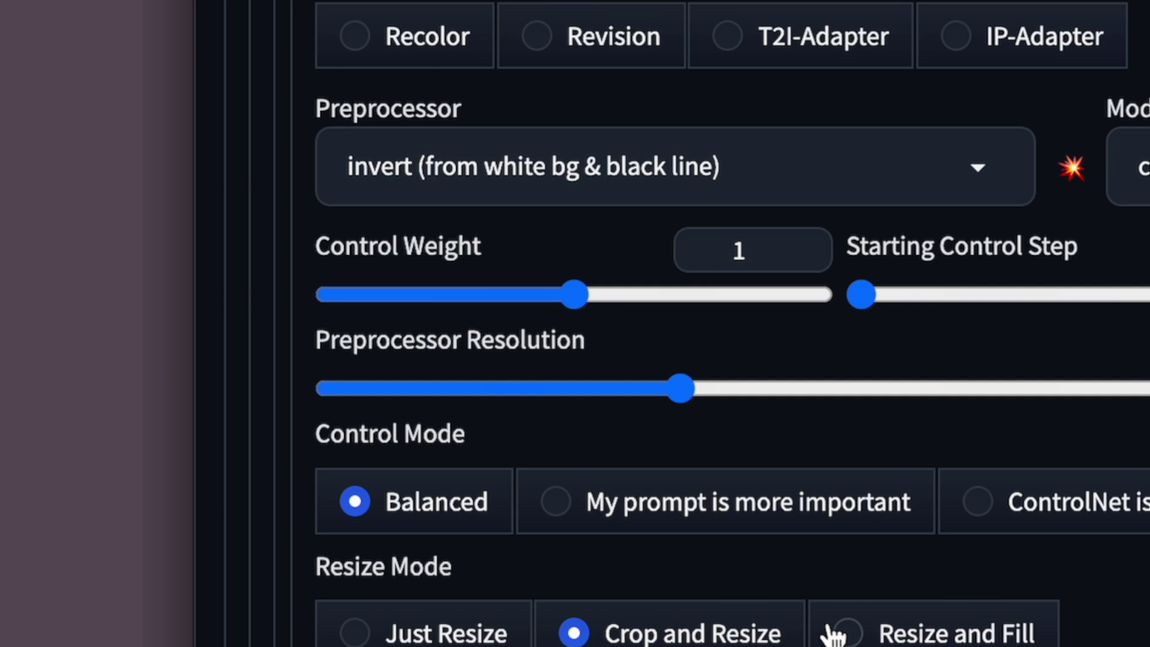
{"action": "left_click", "coordinate": [833, 634]}
{"action": "left_click", "coordinate": [810, 239]}
{"action": "left_click", "coordinate": [811, 240]}
{"action": "left_click", "coordinate": [810, 239]}
{"action": "left_click", "coordinate": [810, 240]}
{"action": "left_click", "coordinate": [811, 239]}
{"action": "left_click", "coordinate": [810, 239]}
{"action": "left_click", "coordinate": [810, 239]}
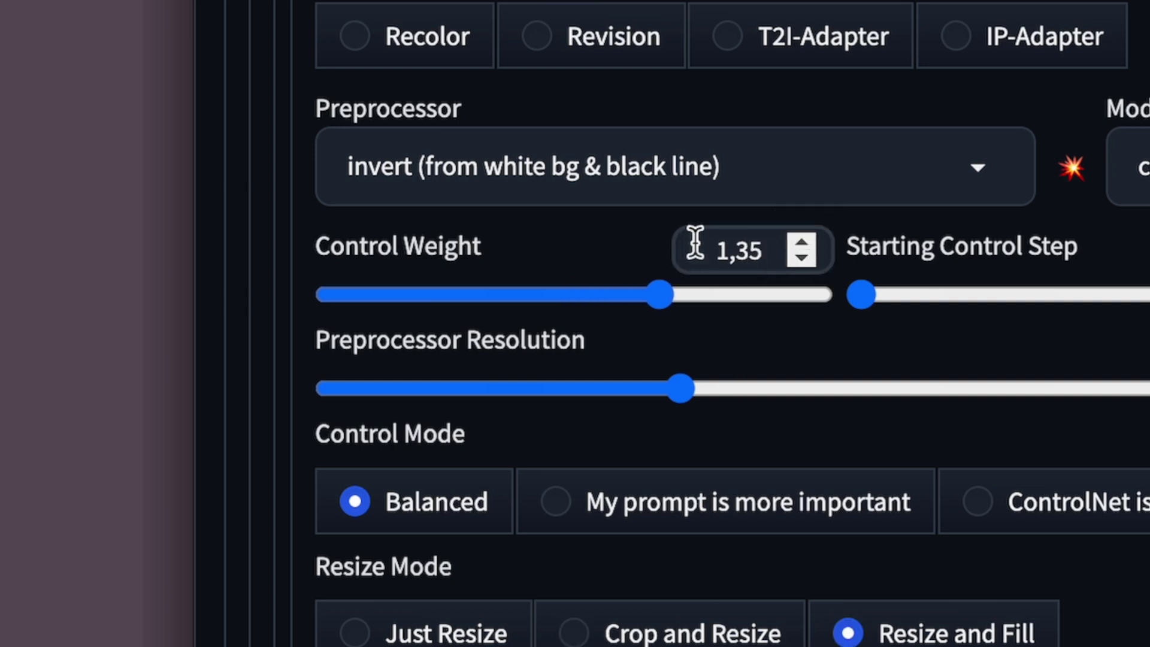
{"action": "left_click", "coordinate": [802, 258]}
{"action": "left_click", "coordinate": [802, 257]}
{"action": "left_click", "coordinate": [802, 258]}
{"action": "left_click", "coordinate": [801, 258]}
{"action": "left_click", "coordinate": [802, 258]}
{"action": "left_click", "coordinate": [802, 258]}
{"action": "left_click", "coordinate": [802, 258]}
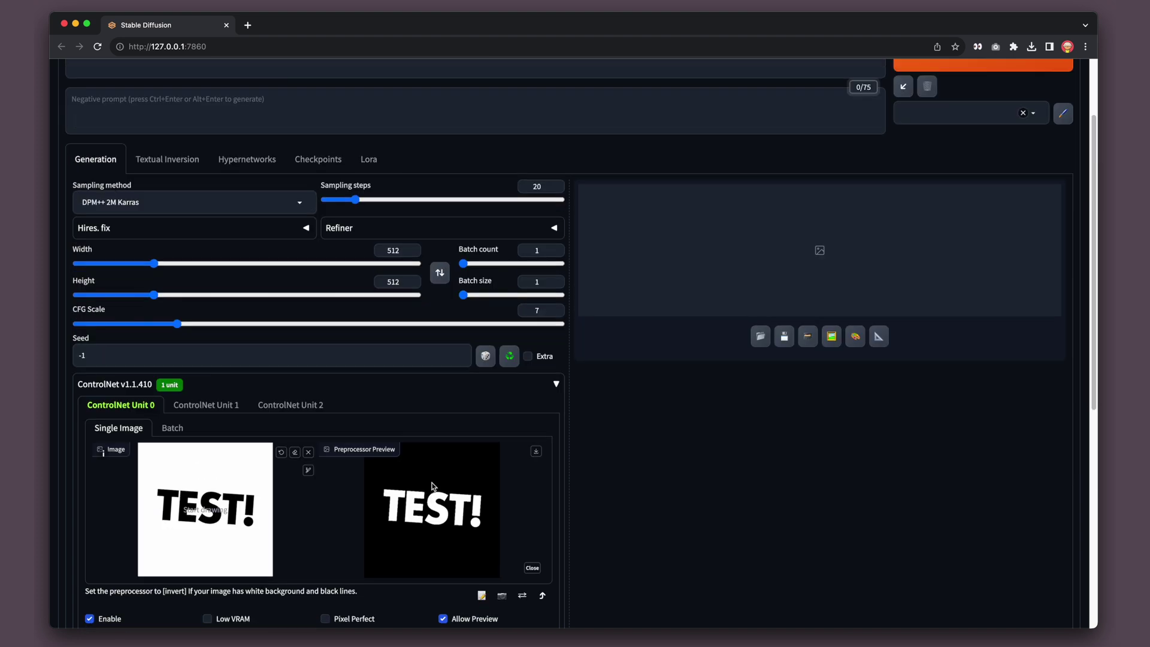
{"action": "scroll", "coordinate": [418, 454], "scroll_direction": "up", "scroll_amount": 3}
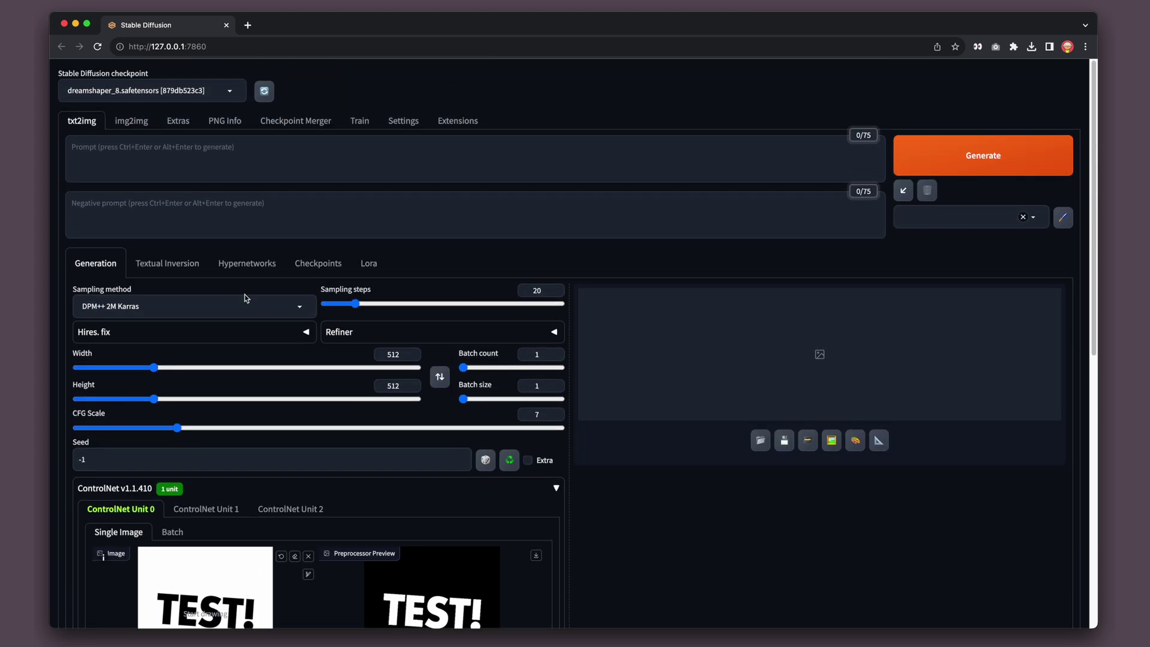
Step: Enter the prompt 'bustling city in india in the sunset' and expand the Hires. fix settings
{"action": "left_click", "coordinate": [113, 162]}
{"action": "type", "text": "bustling city in ind"}
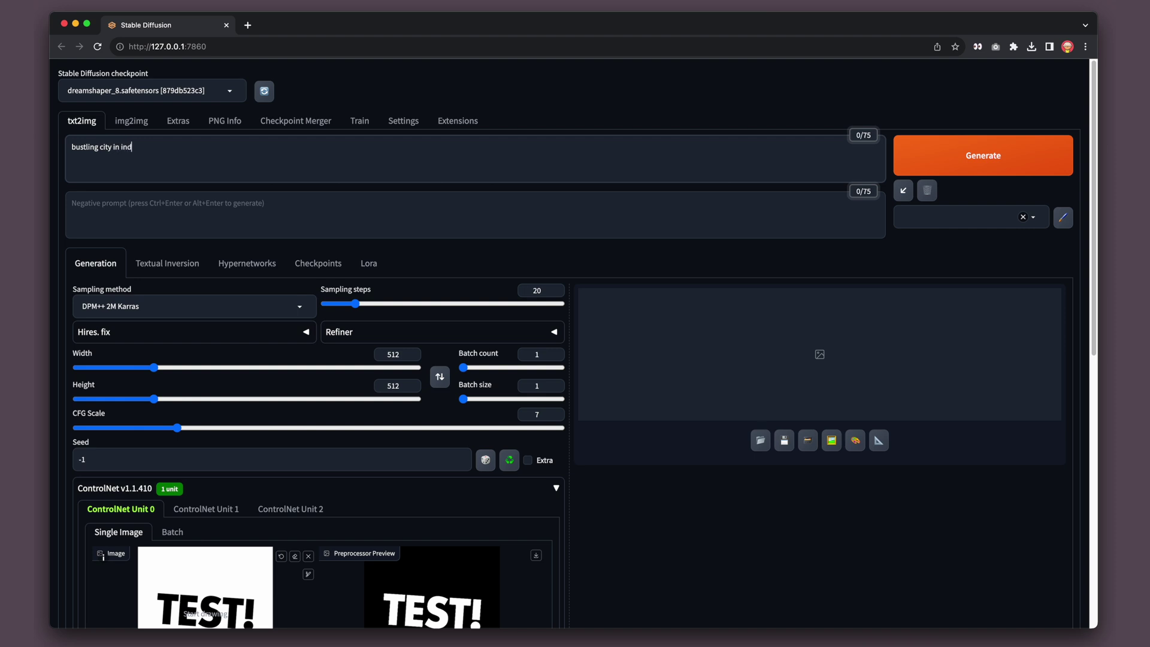
{"action": "type", "text": "ia in the sunse"}
{"action": "type", "text": "t"}
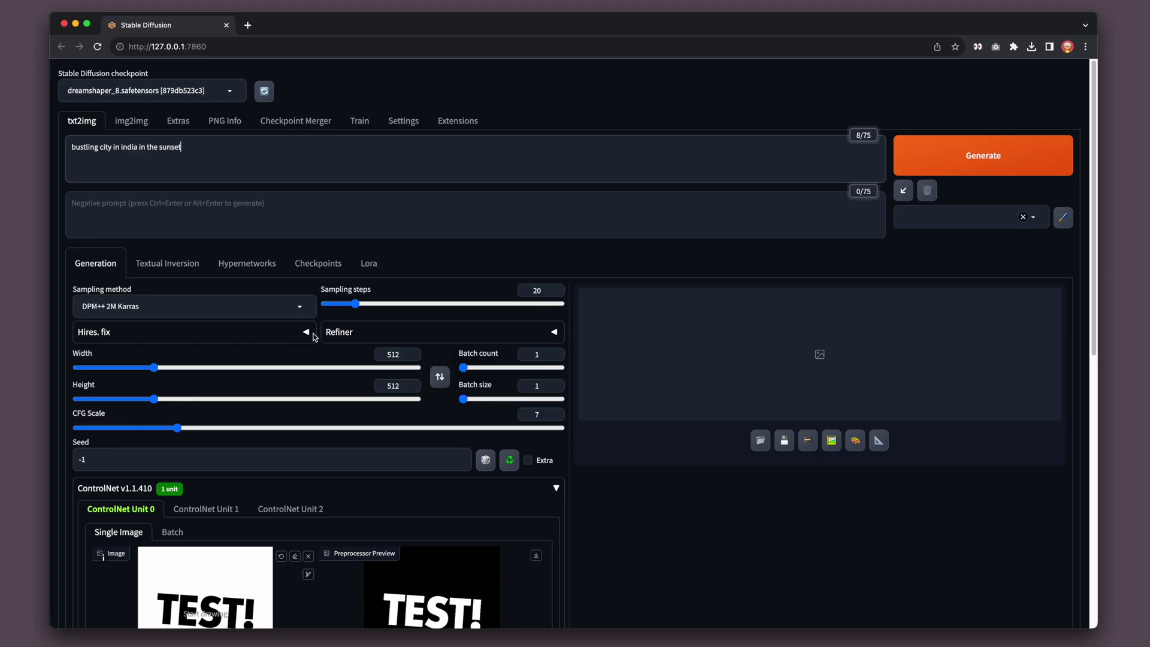
{"action": "left_click", "coordinate": [308, 333]}
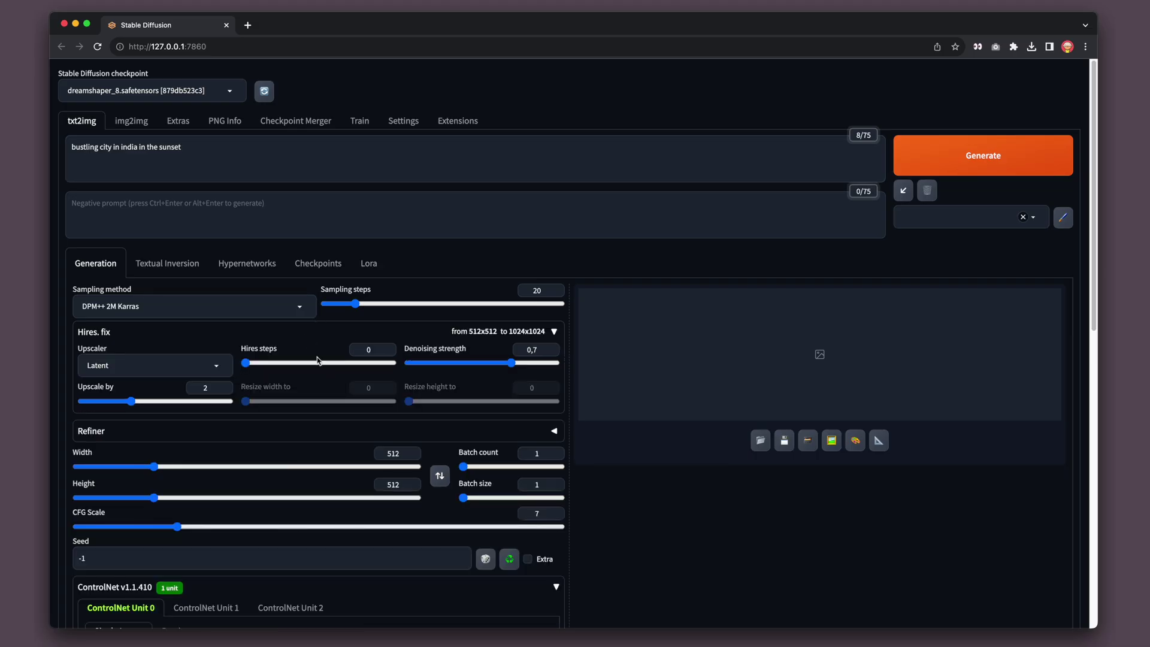
Step: Raise Hires steps to 9 and start generating the sunset city image
{"action": "scroll", "coordinate": [325, 374], "scroll_direction": "down", "scroll_amount": 1}
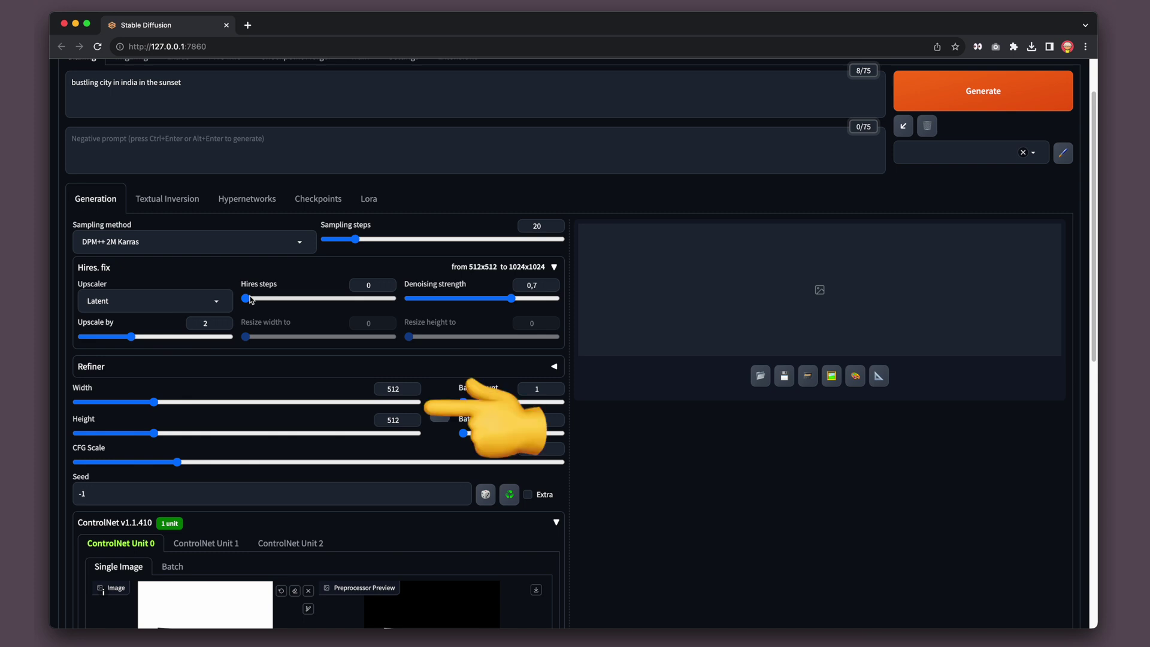
{"action": "left_click_drag", "start_coordinate": [251, 300], "coordinate": [257, 302]}
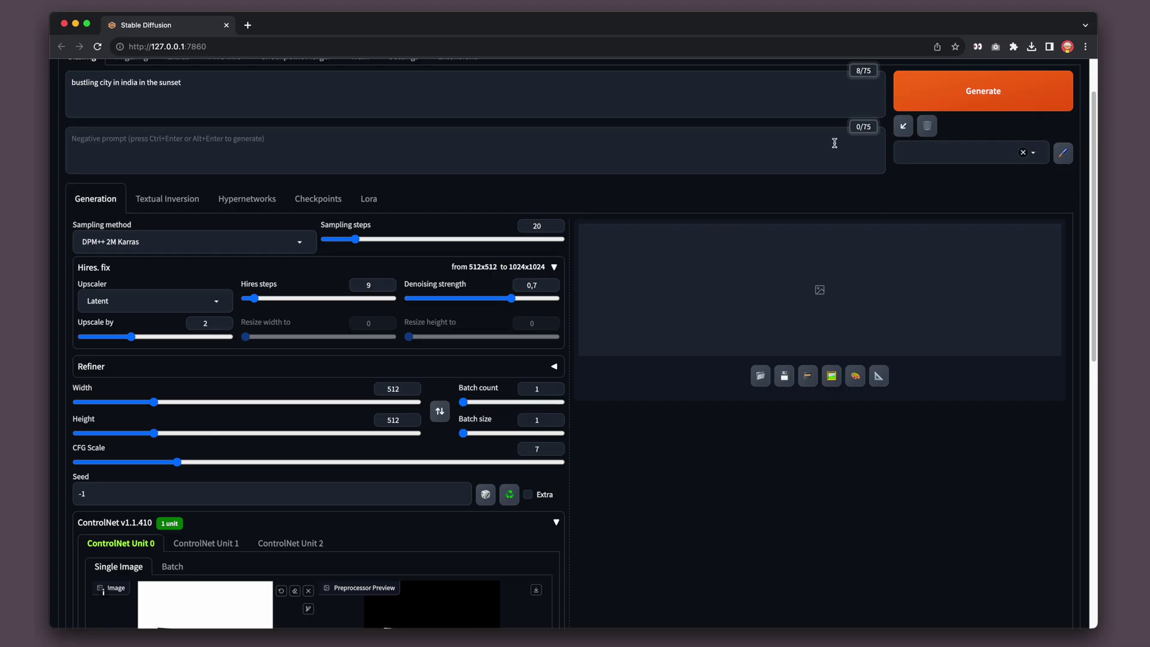
{"action": "left_click", "coordinate": [971, 93]}
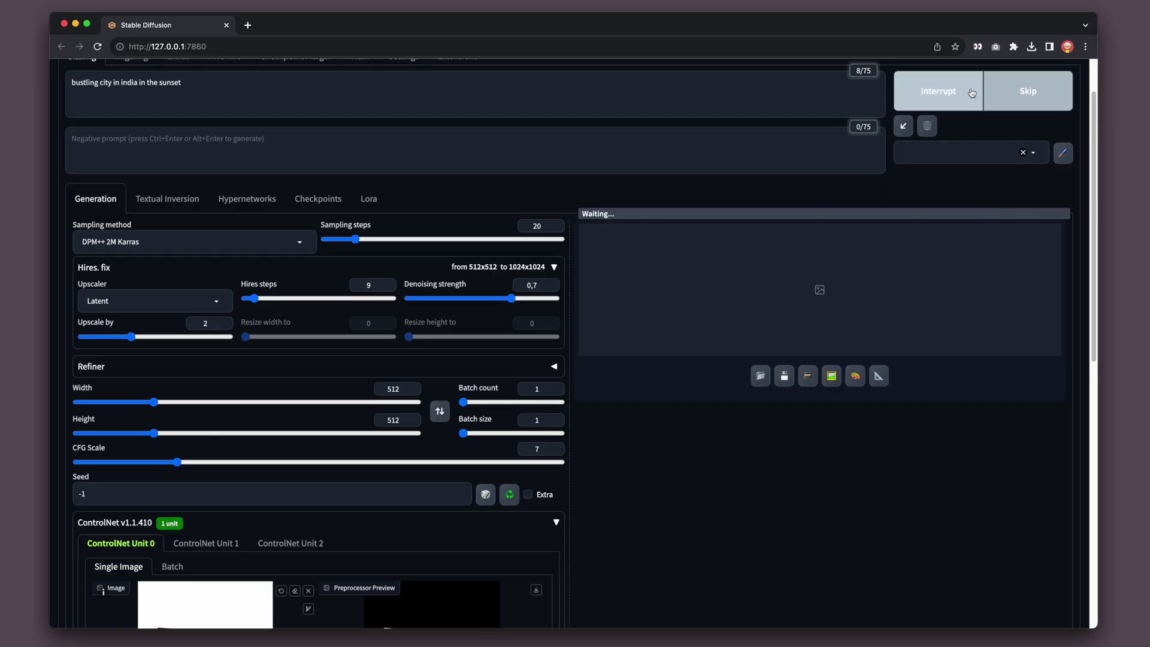